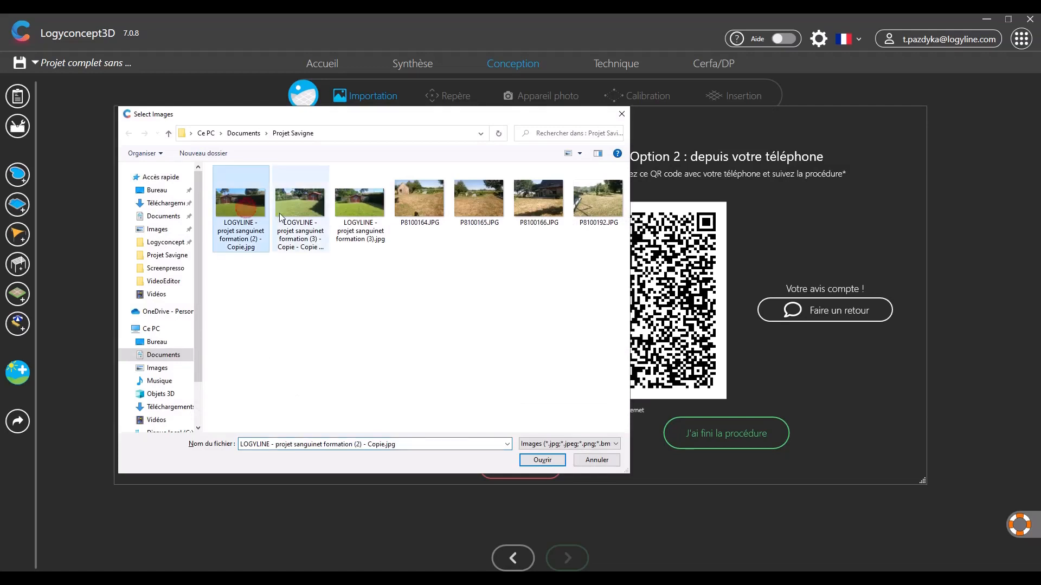
- Import the two selected sanguinet garden photos and continue to the choice of reference marker
{"action": "left_click", "coordinate": [278, 213], "text": "ctrl"}
{"action": "left_click", "coordinate": [543, 459]}
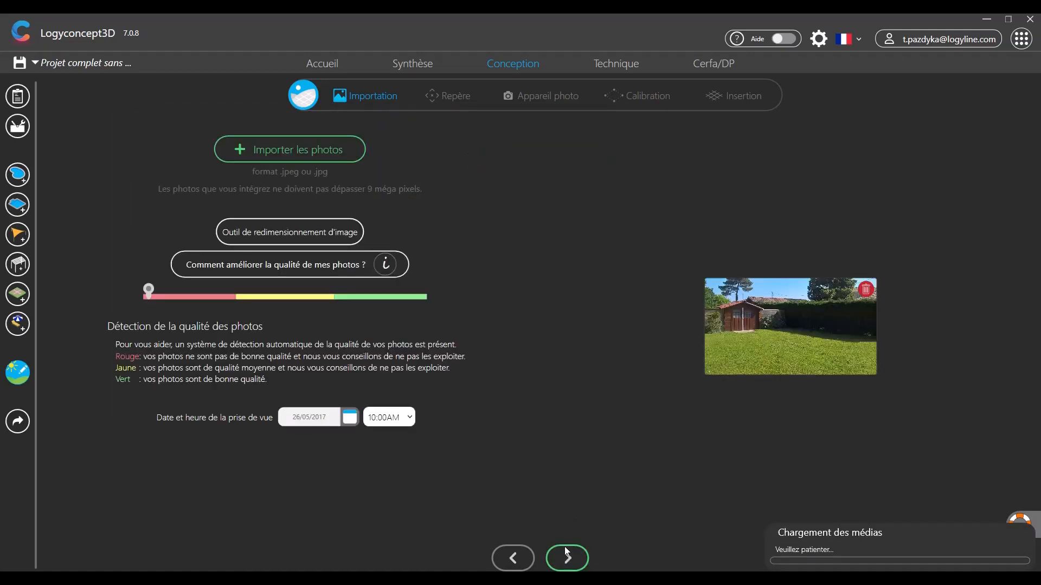
{"action": "left_click", "coordinate": [567, 556]}
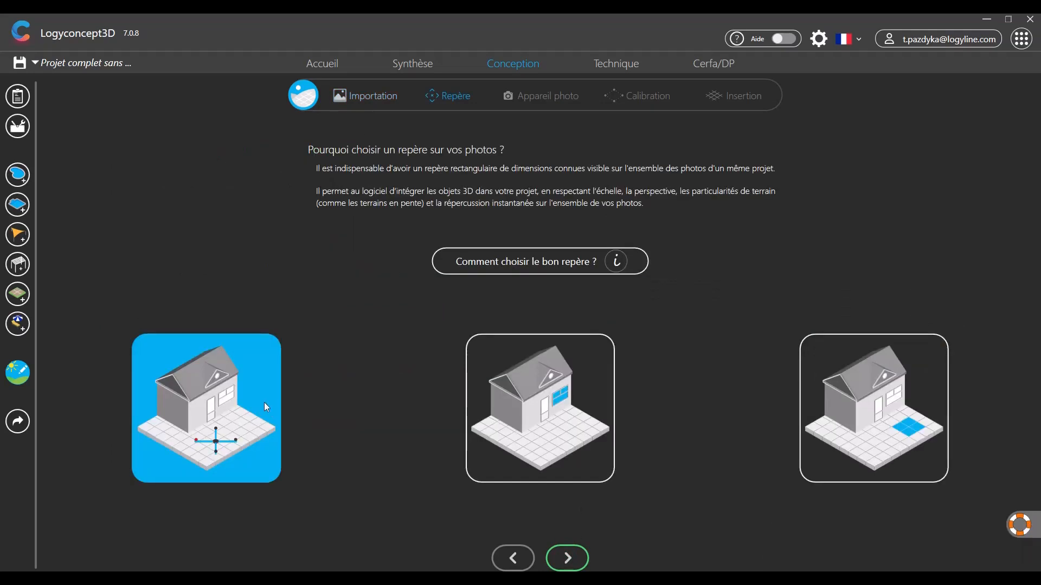
- Keep the cross-shaped ground marker and the preselected phone as the camera, and continue to calibration
{"action": "left_click", "coordinate": [577, 560]}
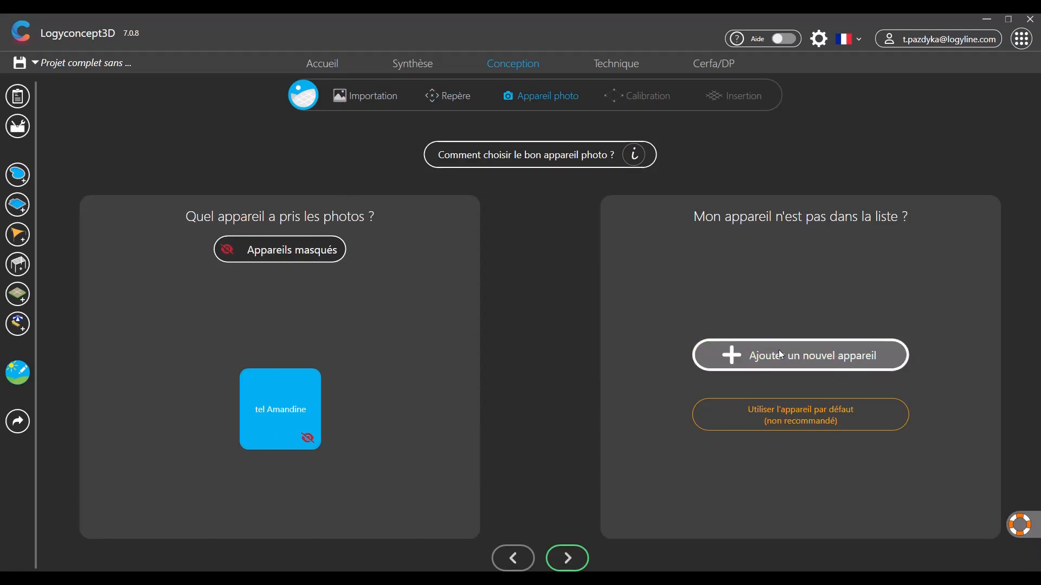
{"action": "left_click", "coordinate": [570, 556]}
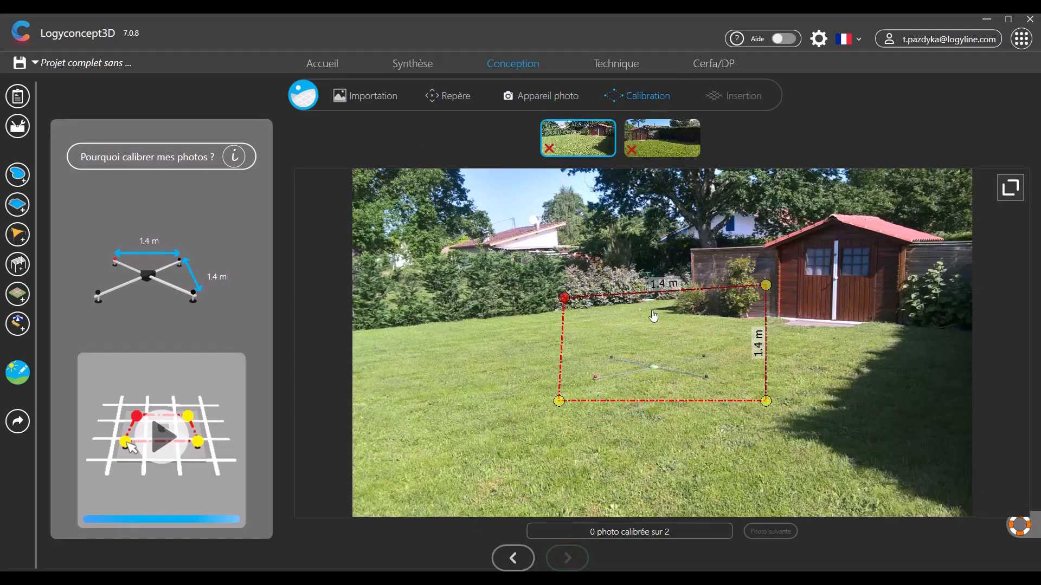
- Place the four calibration points on the feet of the cross marker in the first photo, with red on the red foot
{"action": "mouse_move", "coordinate": [563, 298]}
{"action": "left_mouse_down"}
{"action": "mouse_move", "coordinate": [566, 310]}
{"action": "mouse_move", "coordinate": [568, 293]}
{"action": "left_mouse_up"}
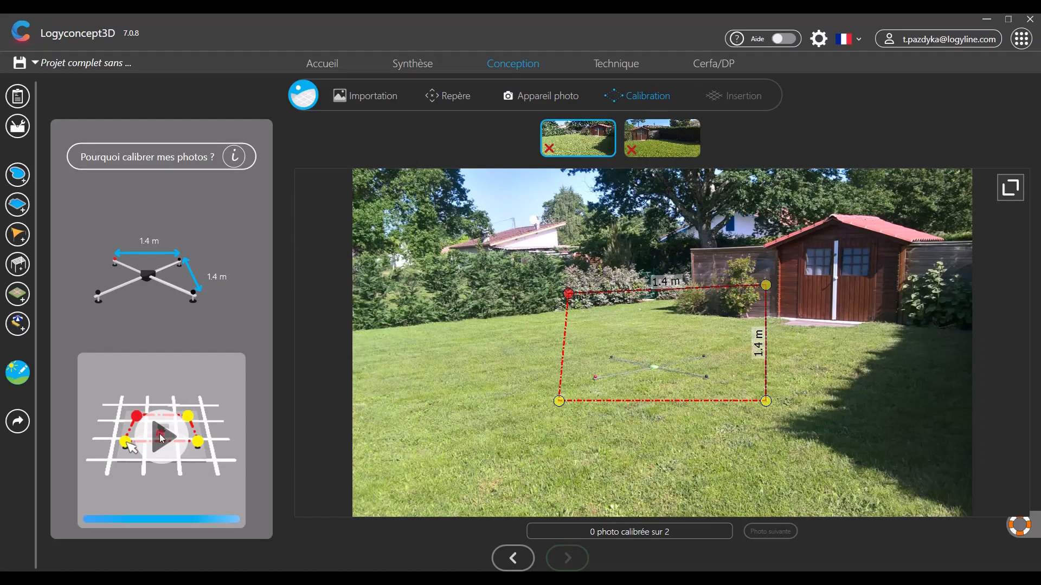
{"action": "left_click", "coordinate": [162, 438]}
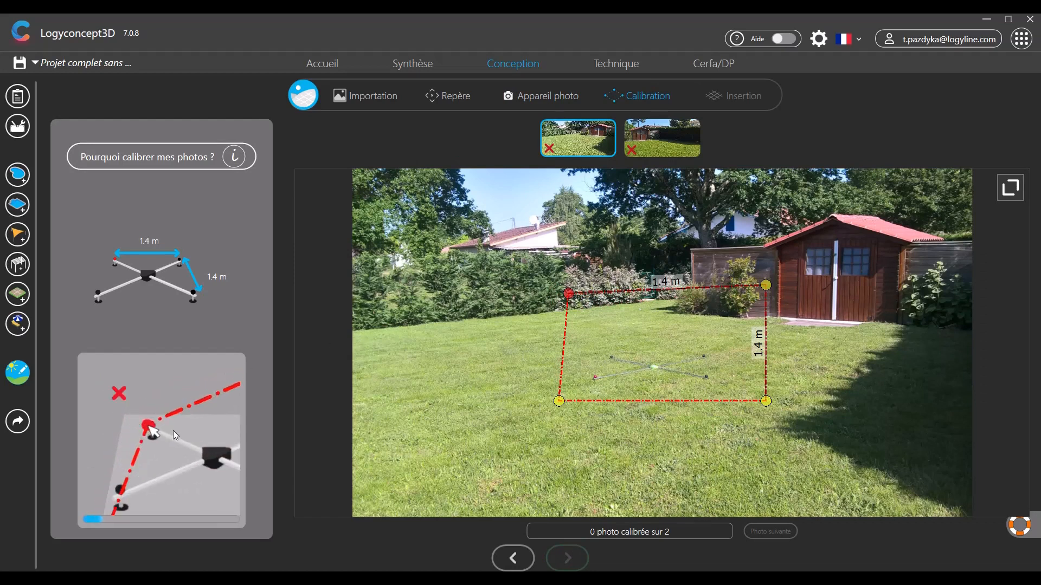
{"action": "mouse_move", "coordinate": [568, 293]}
{"action": "left_mouse_down"}
{"action": "mouse_move", "coordinate": [595, 377]}
{"action": "mouse_move", "coordinate": [612, 358]}
{"action": "left_mouse_up"}
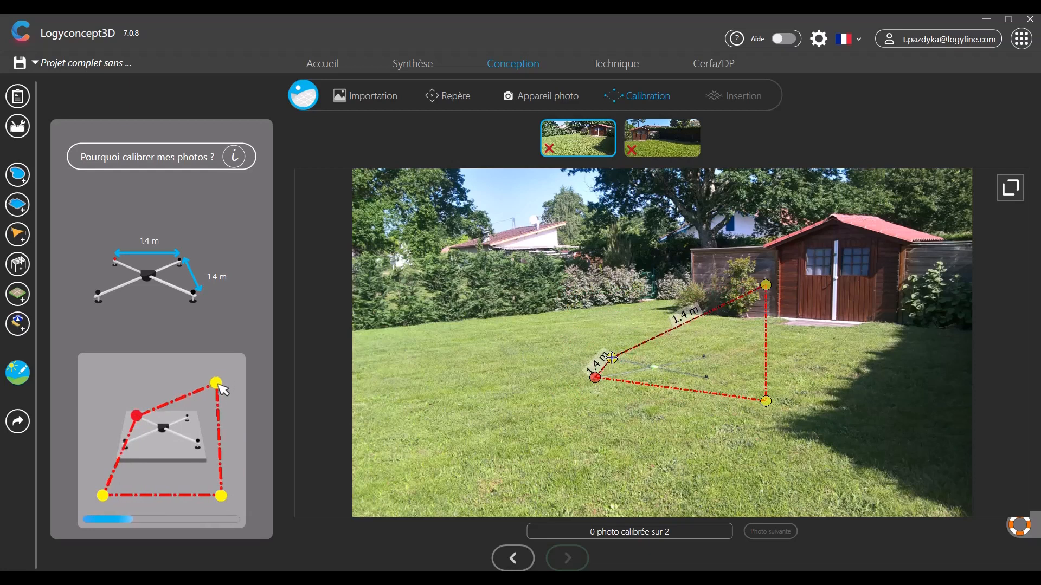
{"action": "left_click_drag", "start_coordinate": [765, 284], "coordinate": [706, 355]}
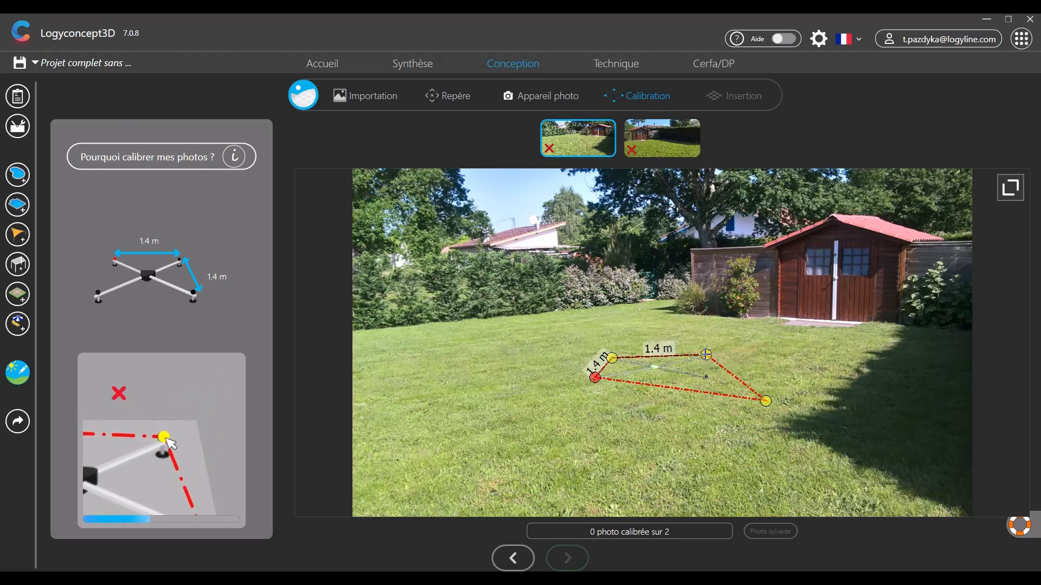
{"action": "left_click_drag", "start_coordinate": [765, 401], "coordinate": [707, 378]}
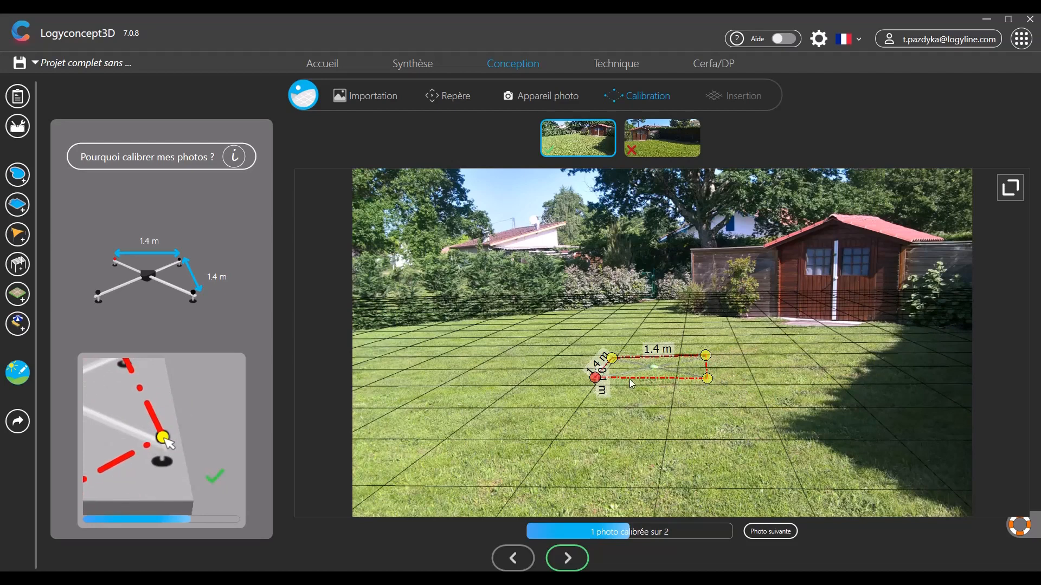
- Refine the first photo's calibration points so they sit precisely on the centres of the cross marker's feet
{"action": "scroll", "coordinate": [605, 366], "scroll_direction": "up", "scroll_amount": 5}
{"action": "scroll", "coordinate": [608, 370], "scroll_direction": "up", "scroll_amount": 5}
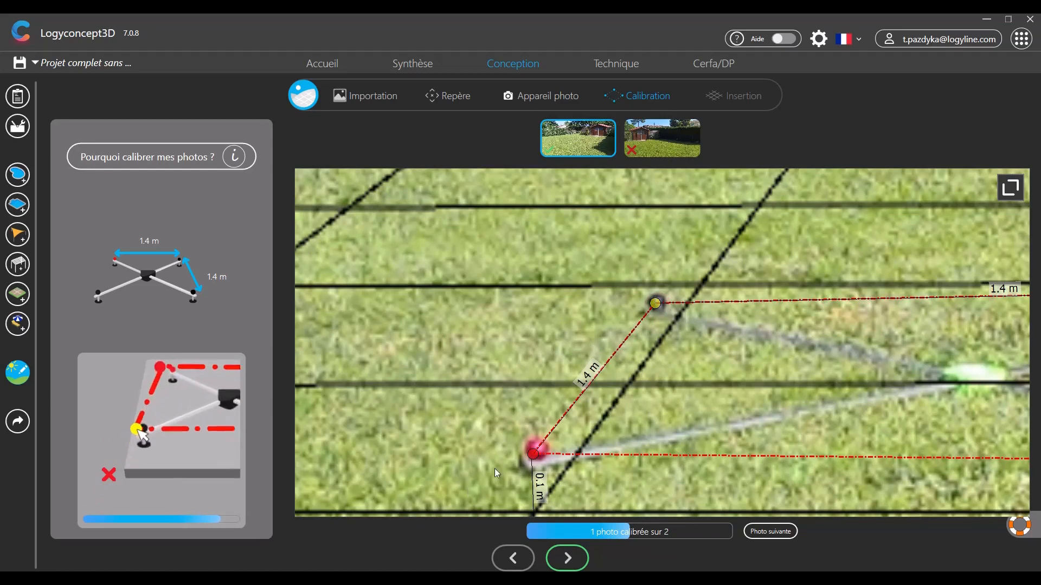
{"action": "left_click_drag", "start_coordinate": [533, 454], "coordinate": [536, 449]}
{"action": "left_click_drag", "start_coordinate": [621, 299], "coordinate": [191, 273]}
{"action": "left_click_drag", "start_coordinate": [925, 265], "coordinate": [914, 271]}
{"action": "left_click_drag", "start_coordinate": [869, 349], "coordinate": [749, 344]}
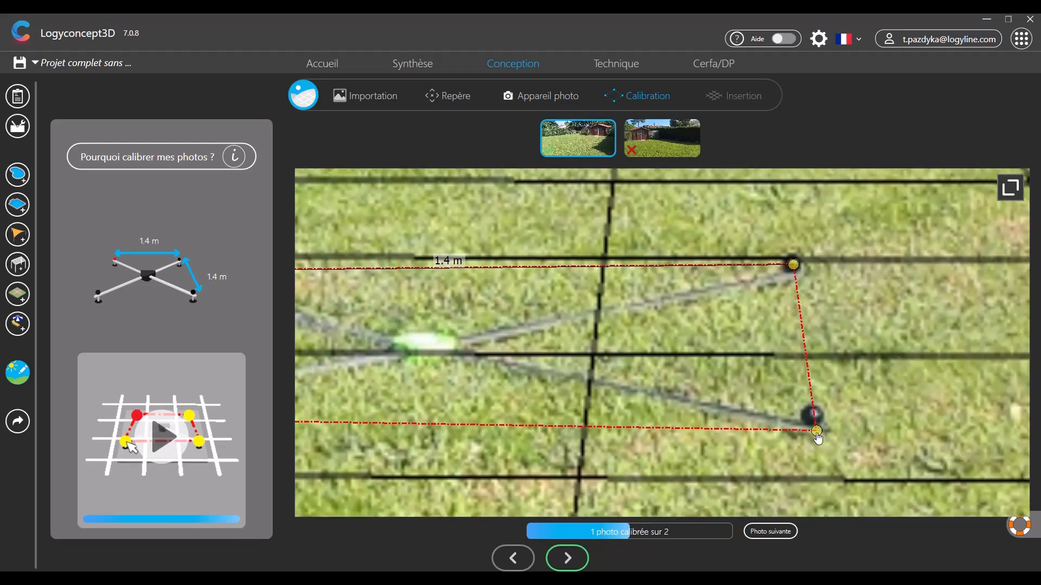
{"action": "left_click_drag", "start_coordinate": [816, 431], "coordinate": [812, 418]}
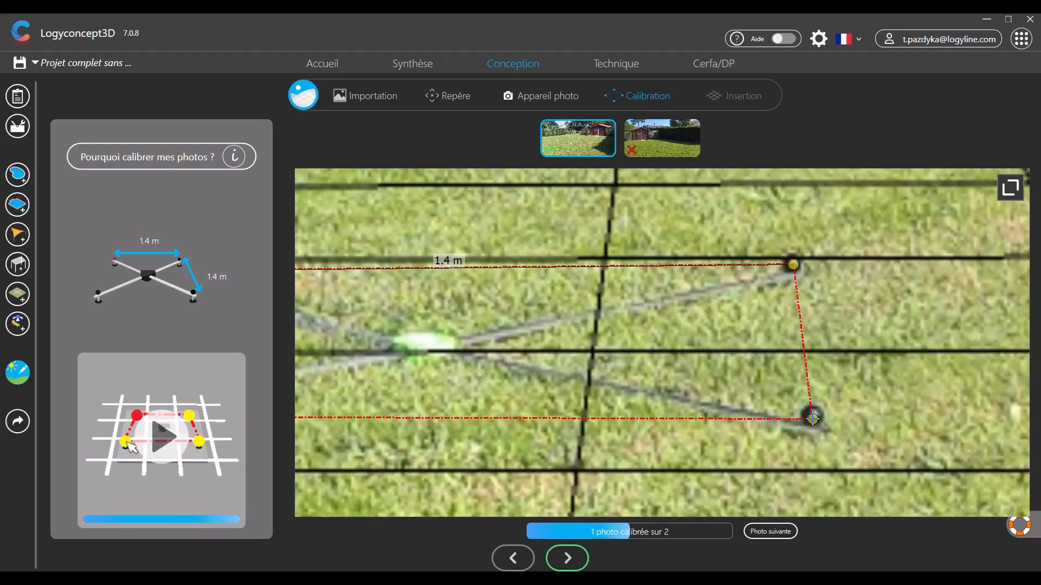
{"action": "scroll", "coordinate": [589, 360], "scroll_direction": "down", "scroll_amount": 5}
{"action": "scroll", "coordinate": [580, 360], "scroll_direction": "down", "scroll_amount": 2}
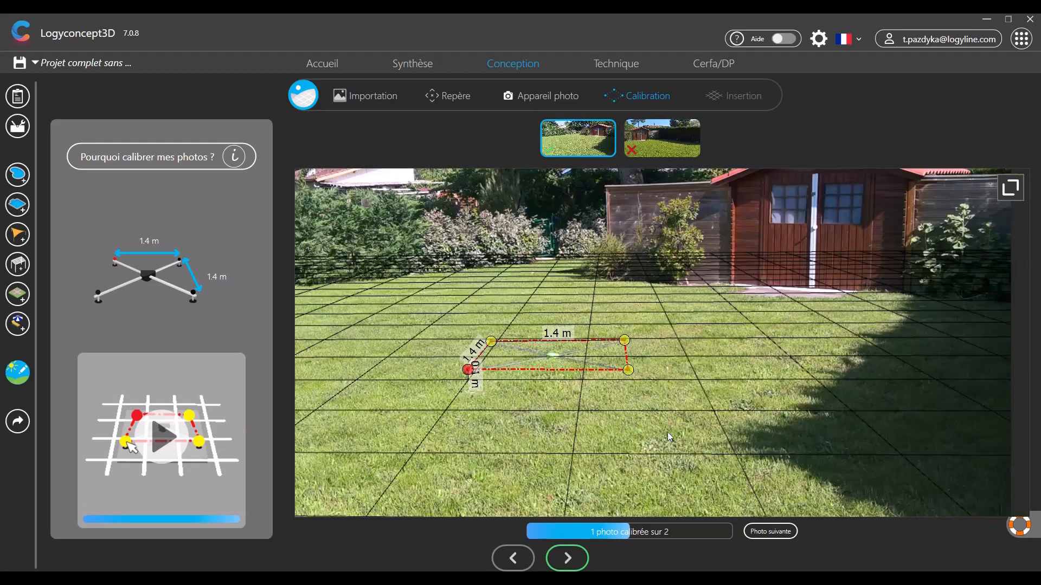
{"action": "left_click_drag", "start_coordinate": [502, 450], "coordinate": [546, 466]}
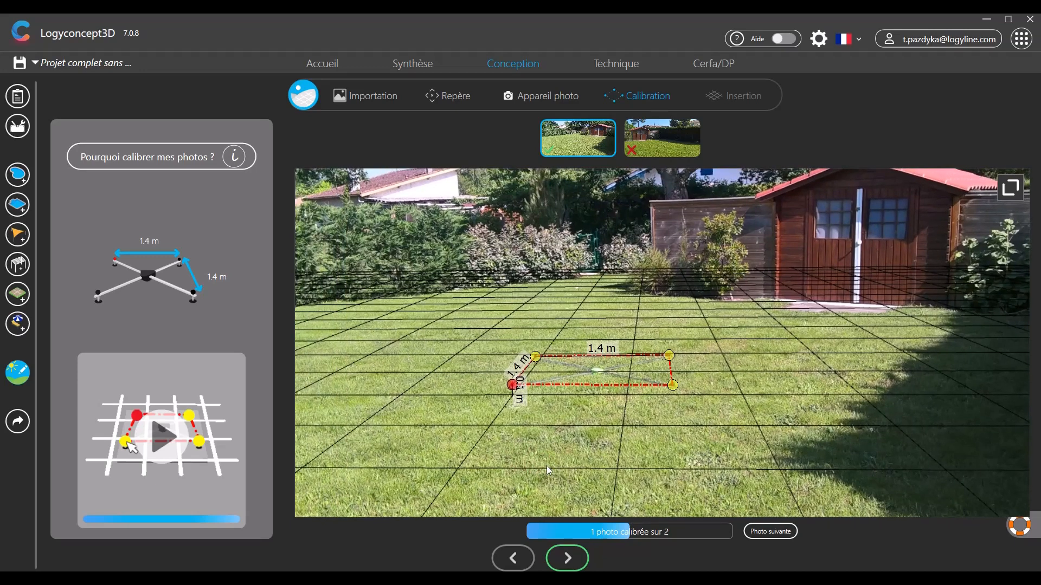
- Place the second photo's four calibration points on the feet of the cross marker, with red on the red foot
{"action": "left_click", "coordinate": [764, 533]}
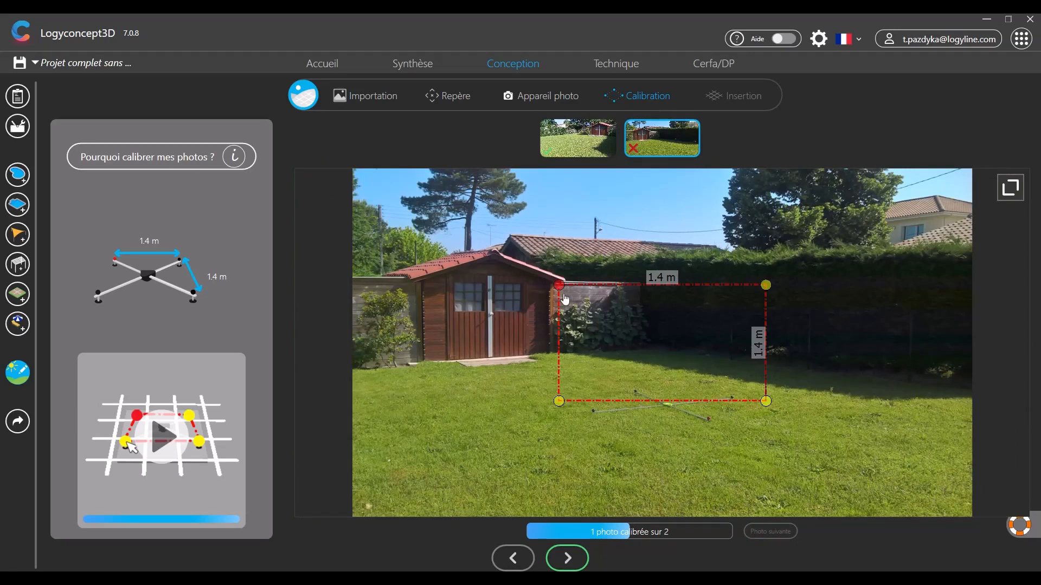
{"action": "left_click_drag", "start_coordinate": [559, 285], "coordinate": [707, 419]}
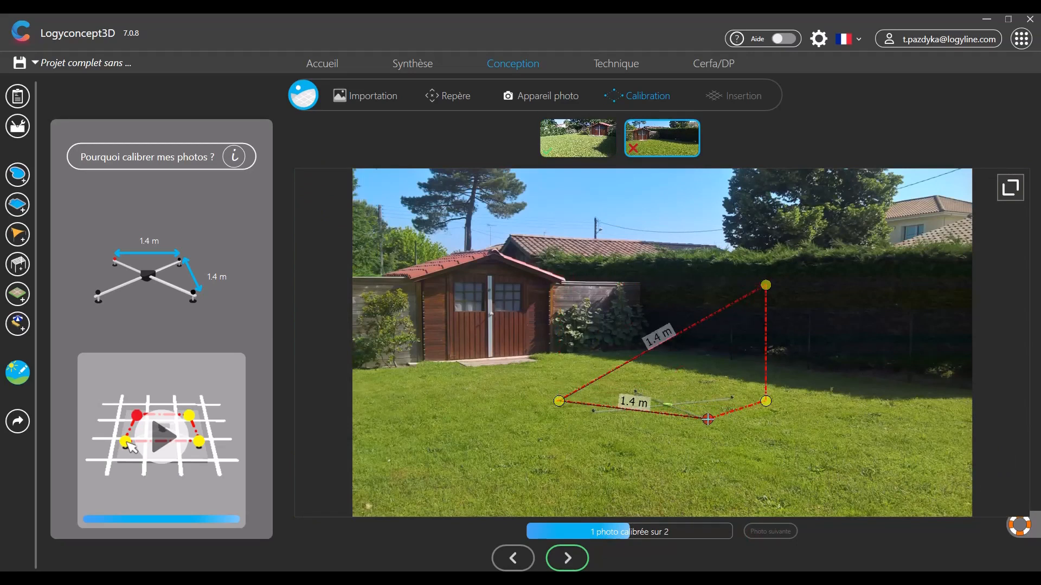
{"action": "left_click_drag", "start_coordinate": [765, 402], "coordinate": [732, 397]}
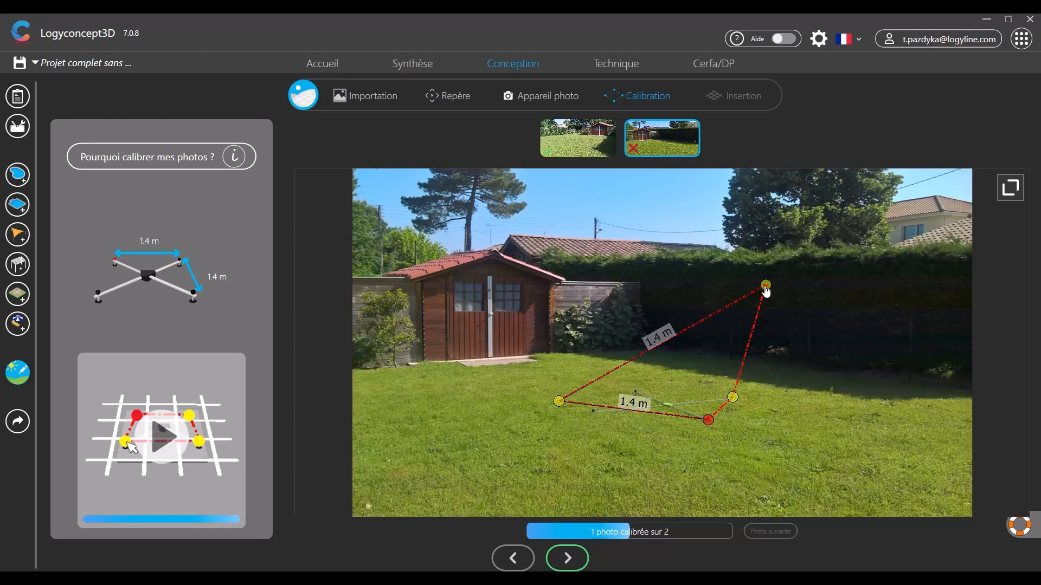
{"action": "left_click_drag", "start_coordinate": [766, 286], "coordinate": [635, 390]}
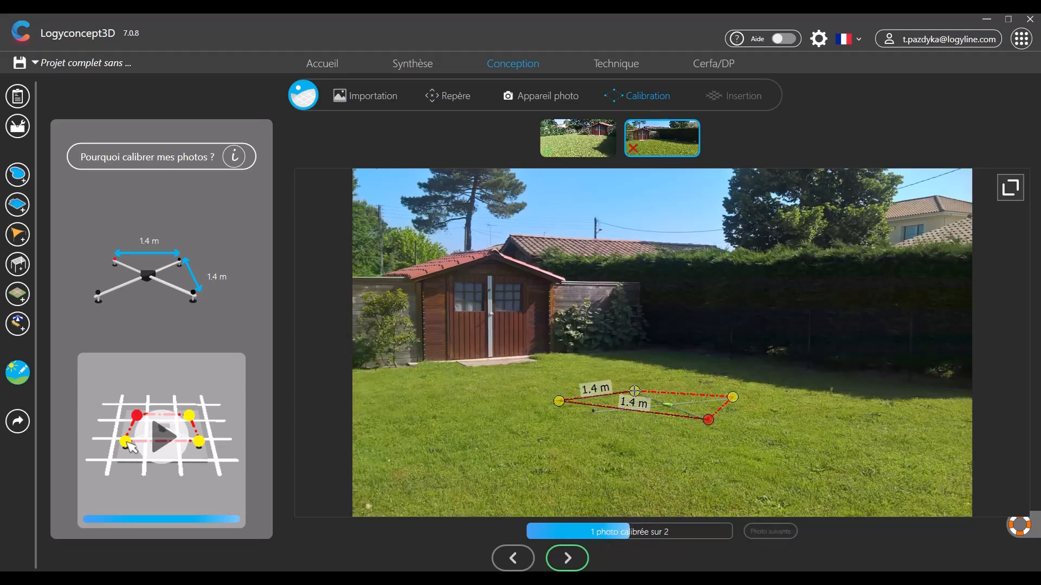
{"action": "left_click_drag", "start_coordinate": [559, 401], "coordinate": [607, 418]}
- Fine-tune the second photo's red point and far yellow point on their marker feet, and restore the full photo view
{"action": "scroll", "coordinate": [591, 412], "scroll_direction": "up", "scroll_amount": 5}
{"action": "left_click_drag", "start_coordinate": [652, 353], "coordinate": [205, 289]}
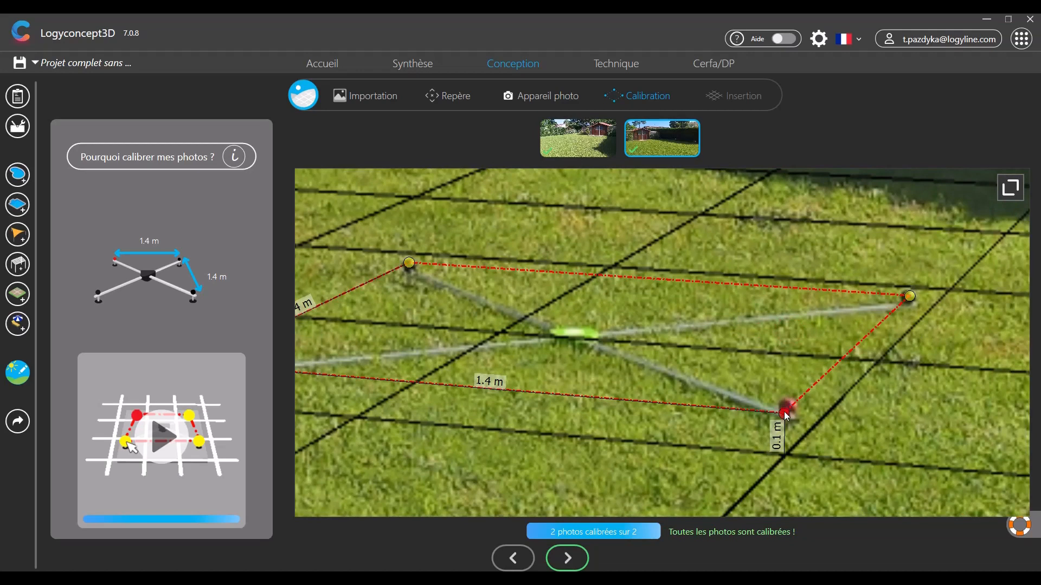
{"action": "left_click_drag", "start_coordinate": [786, 416], "coordinate": [787, 408]}
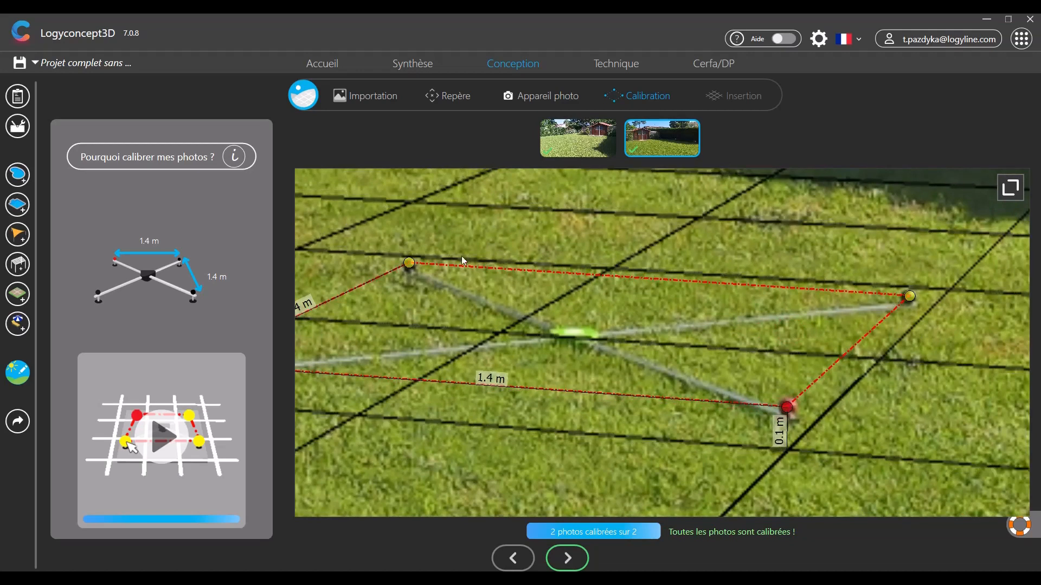
{"action": "left_click_drag", "start_coordinate": [409, 265], "coordinate": [412, 270]}
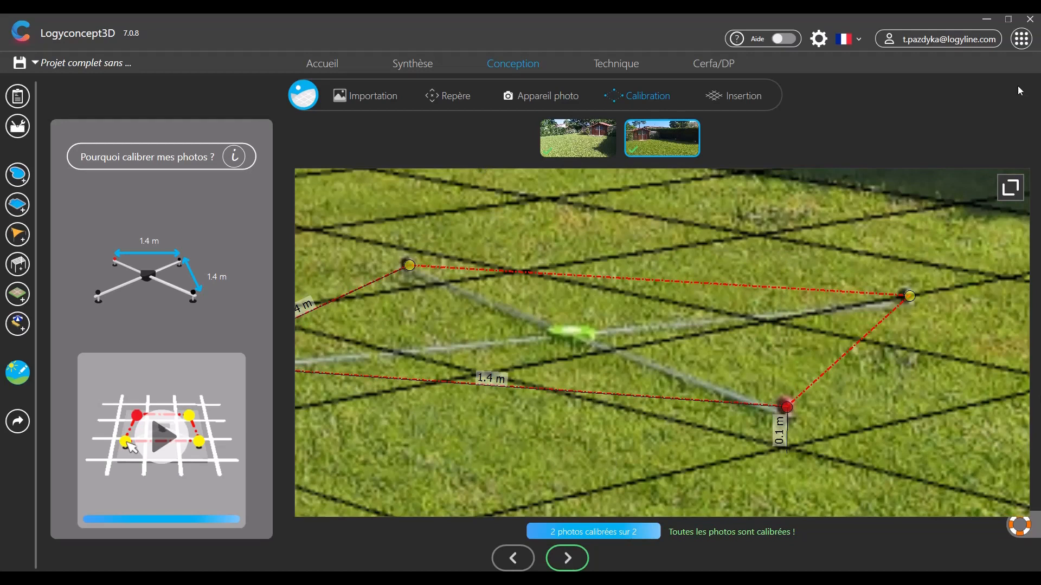
{"action": "left_click", "coordinate": [1011, 197]}
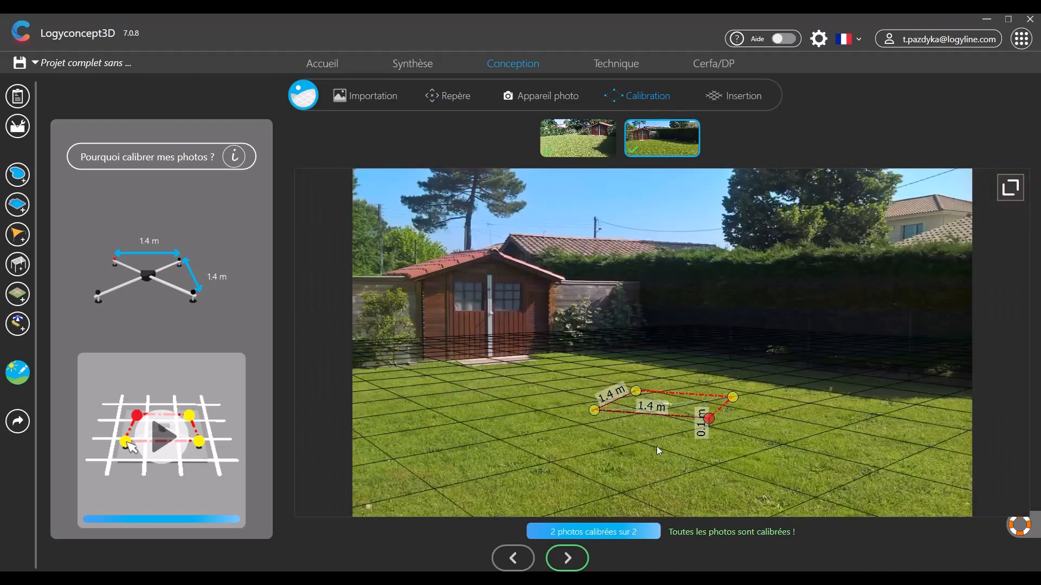
- Continue to the insertion stage and shift the pool scene slightly across the lawn in the second photo
{"action": "left_click", "coordinate": [567, 557]}
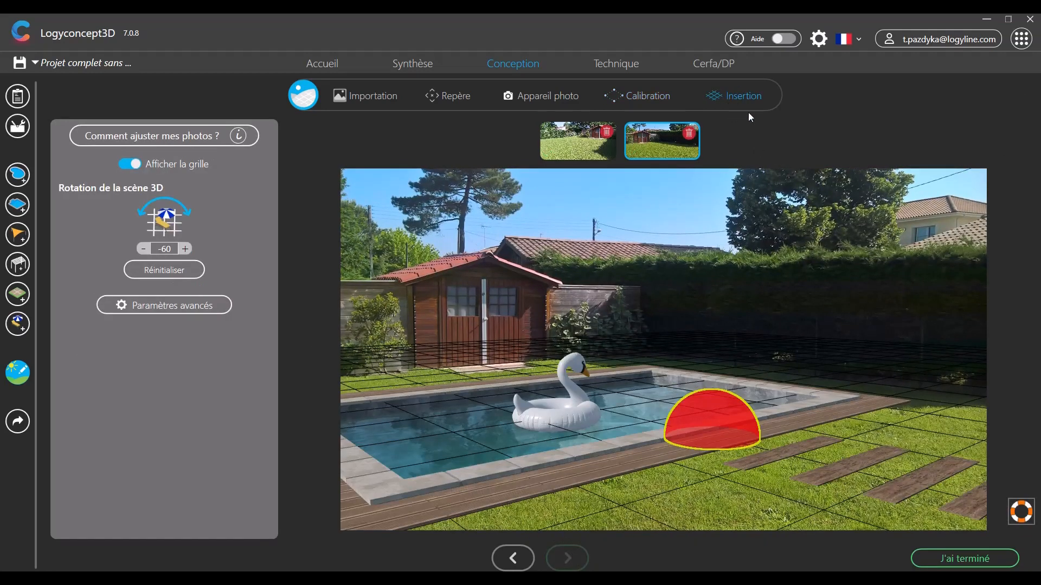
{"action": "mouse_move", "coordinate": [704, 423]}
{"action": "left_mouse_down"}
{"action": "mouse_move", "coordinate": [675, 437]}
{"action": "mouse_move", "coordinate": [696, 418]}
{"action": "left_mouse_up"}
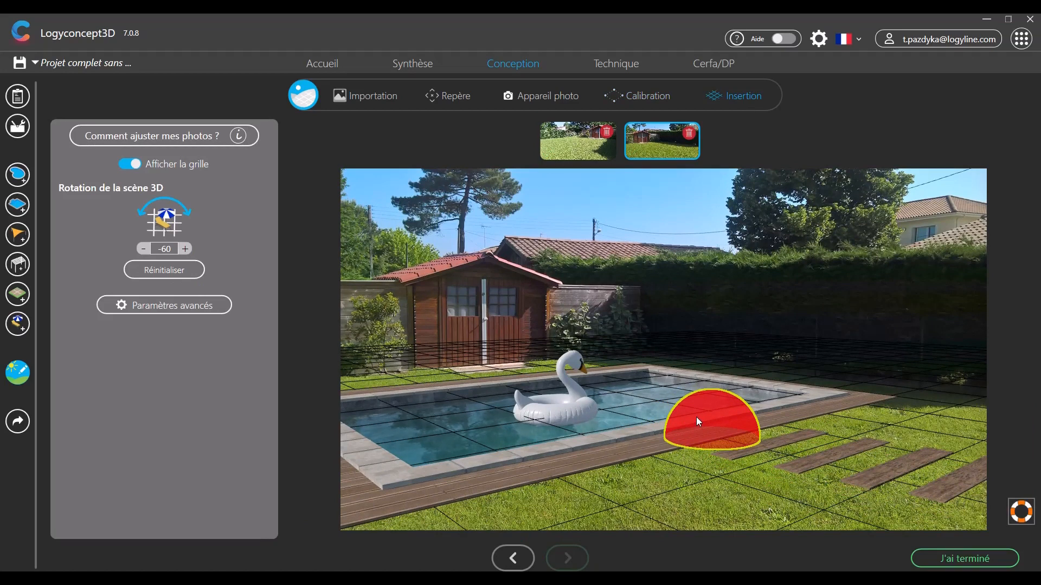
- Examine the pool scene's placement in both photos and look through the advanced adjustment parameters
{"action": "left_click", "coordinate": [574, 145]}
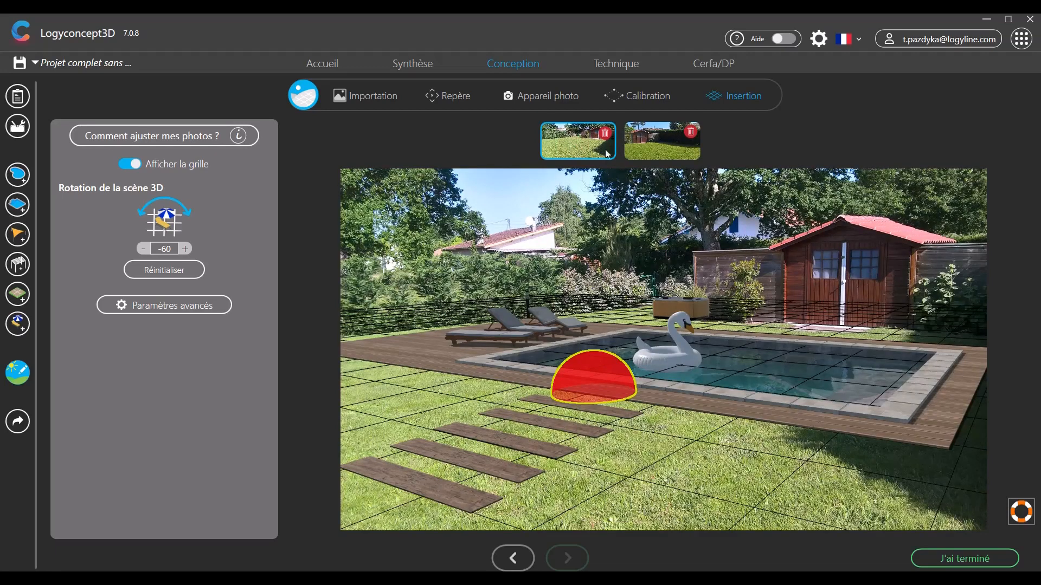
{"action": "left_click", "coordinate": [674, 148]}
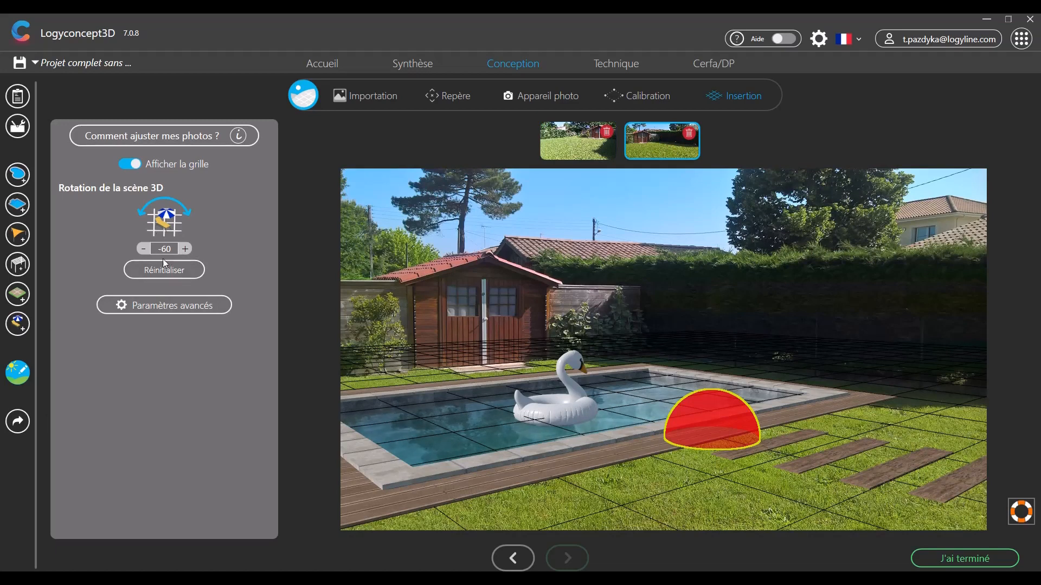
{"action": "left_click", "coordinate": [158, 304]}
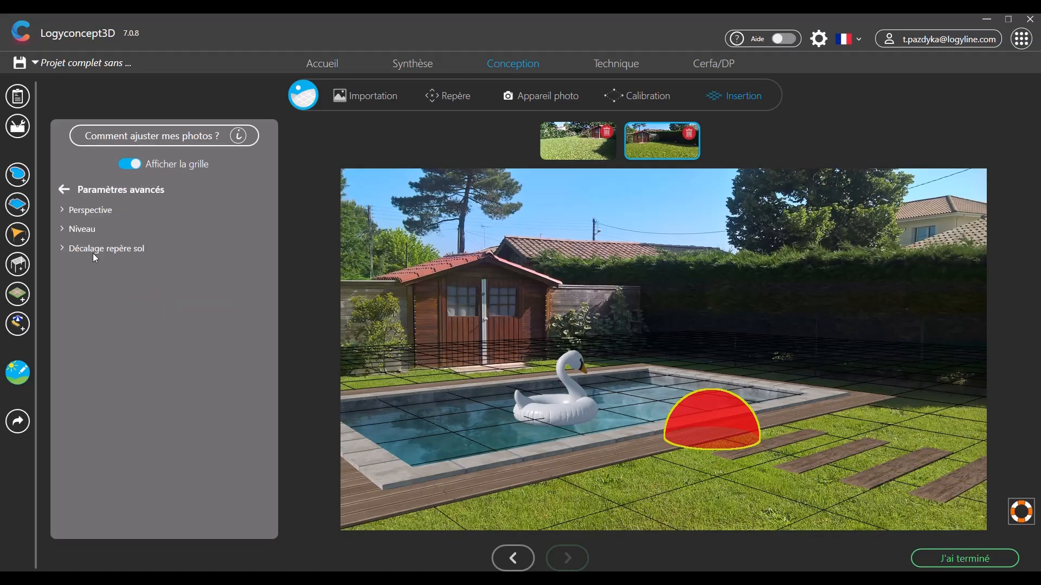
{"action": "left_click", "coordinate": [66, 191]}
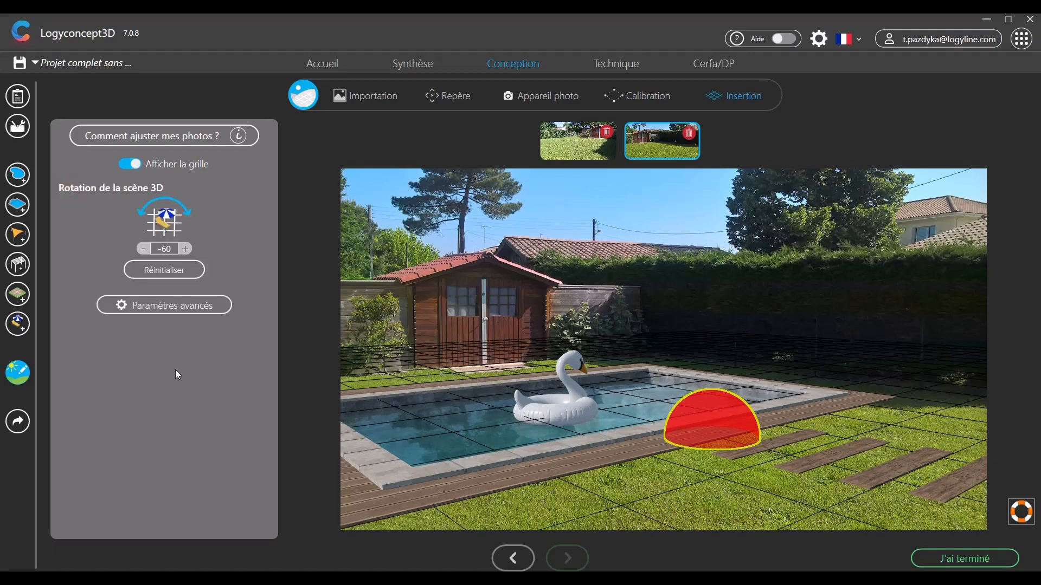
- Rotate the 3D scene to -65, turn it back the opposite way, and reposition it slightly in the photo
{"action": "left_click", "coordinate": [144, 249]}
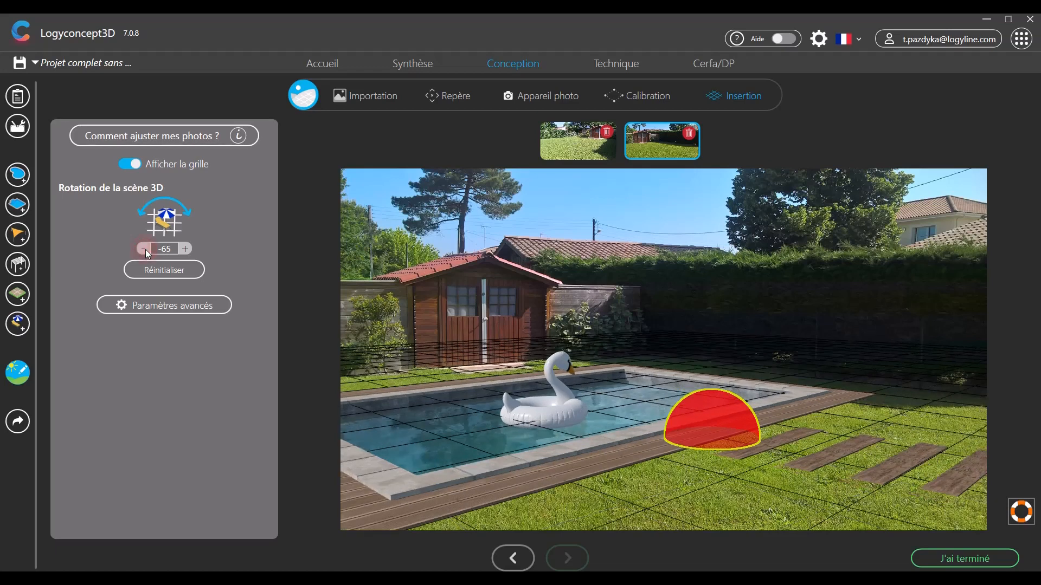
{"action": "left_click", "coordinate": [186, 249]}
{"action": "left_click", "coordinate": [188, 248]}
{"action": "mouse_move", "coordinate": [702, 419]}
{"action": "left_mouse_down"}
{"action": "mouse_move", "coordinate": [689, 408]}
{"action": "mouse_move", "coordinate": [724, 430]}
{"action": "mouse_move", "coordinate": [699, 418]}
{"action": "left_mouse_up"}
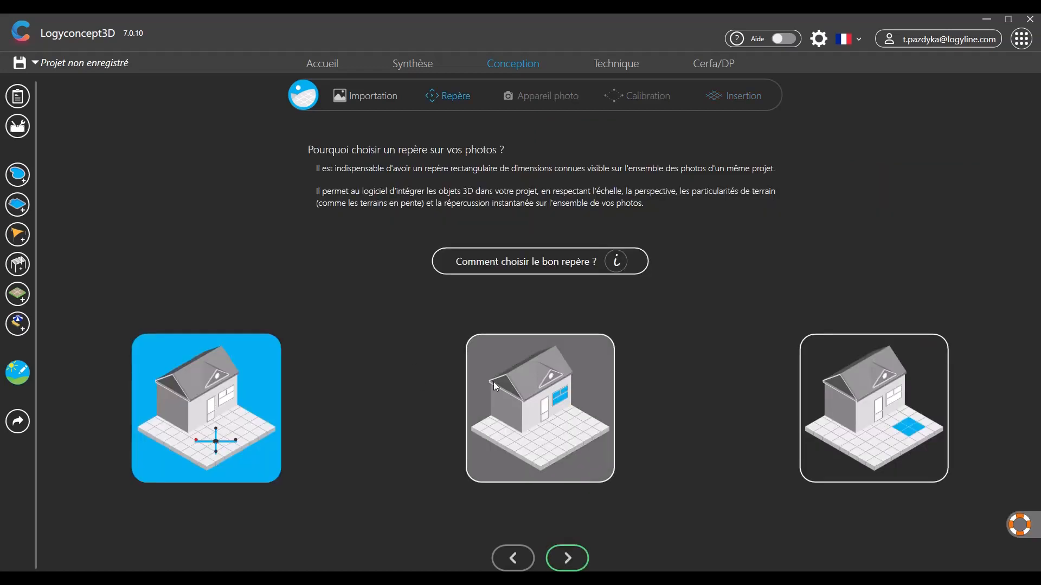
- Try the wall window and the ground rectangle as reference markers instead of the cross
{"action": "left_click", "coordinate": [542, 412]}
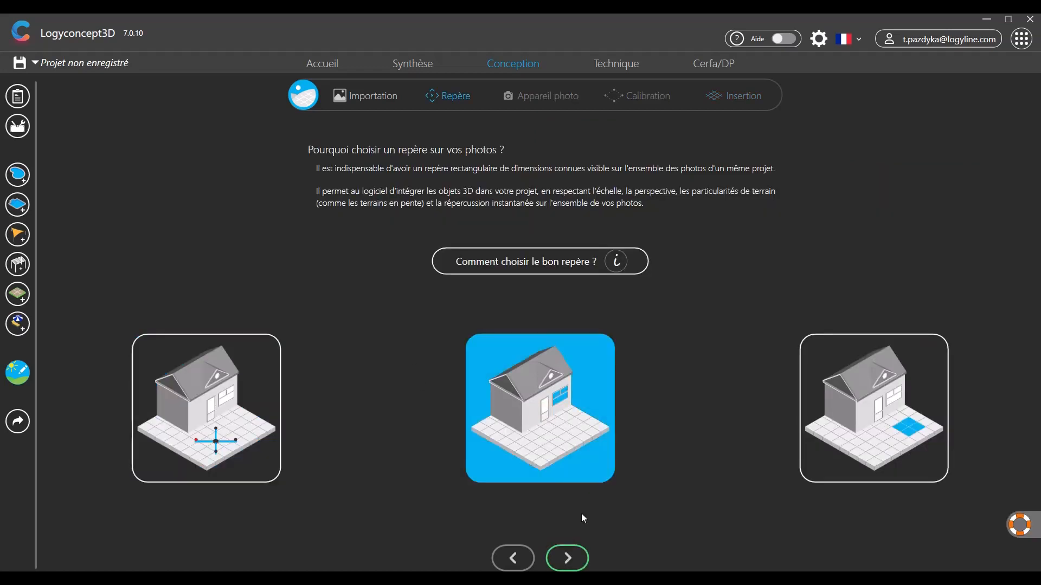
{"action": "left_click", "coordinate": [857, 432]}
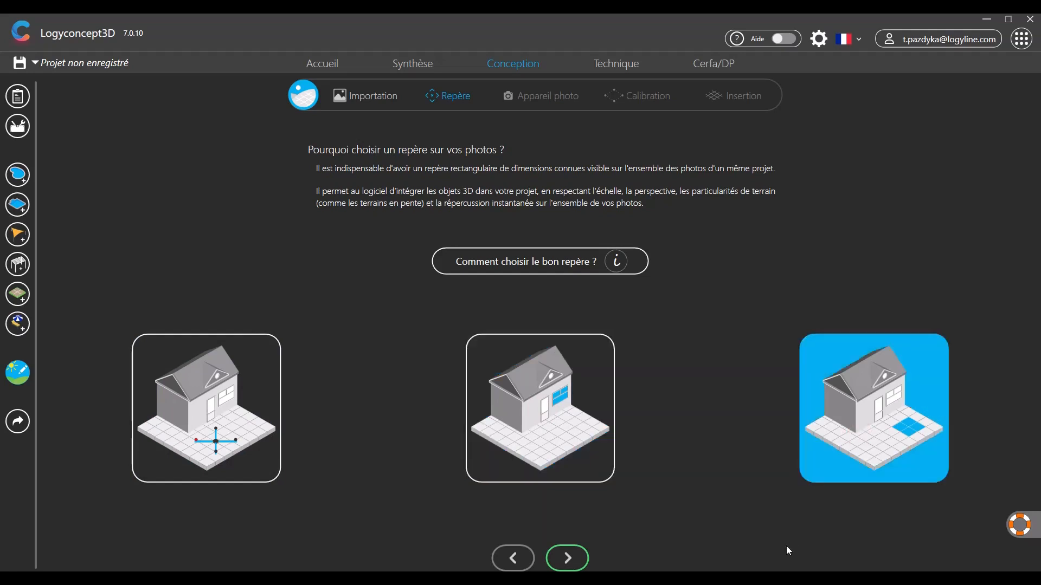
{"action": "left_click", "coordinate": [593, 415]}
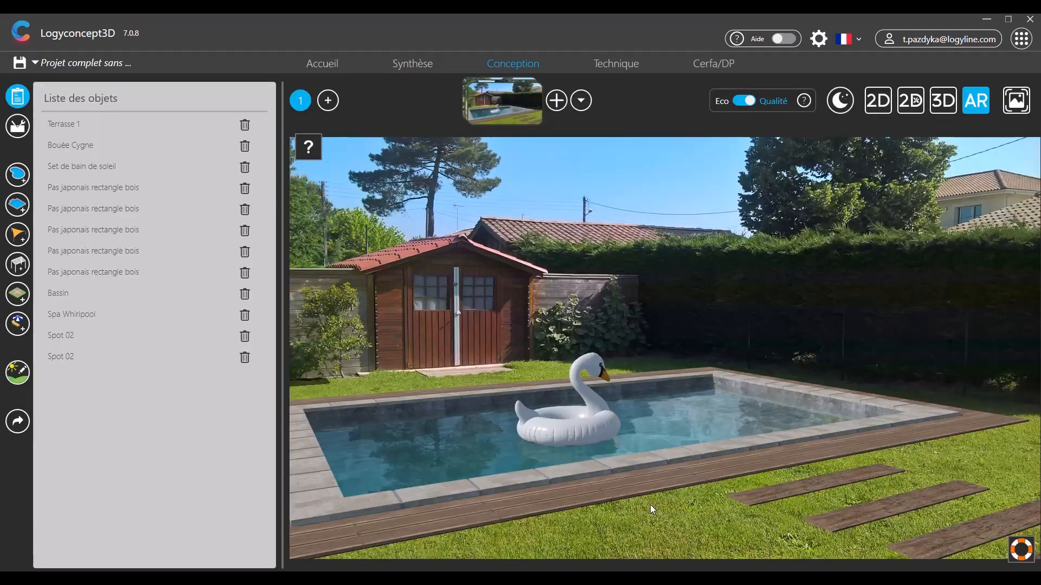
- Open the list of augmented-reality photos and view the pool project in the other garden photos
{"action": "left_click", "coordinate": [502, 106]}
{"action": "left_click", "coordinate": [487, 164]}
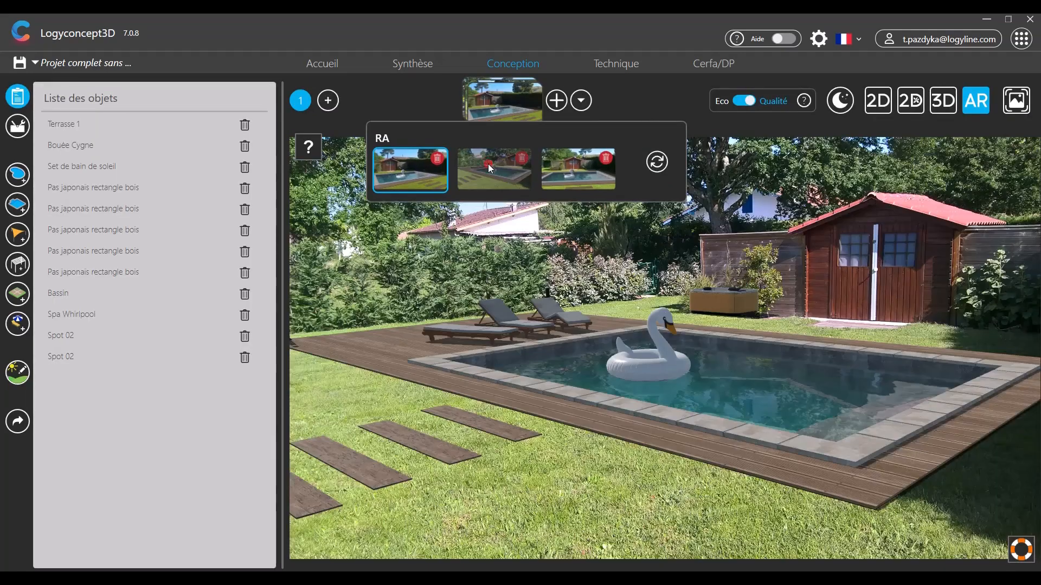
{"action": "left_click", "coordinate": [576, 173]}
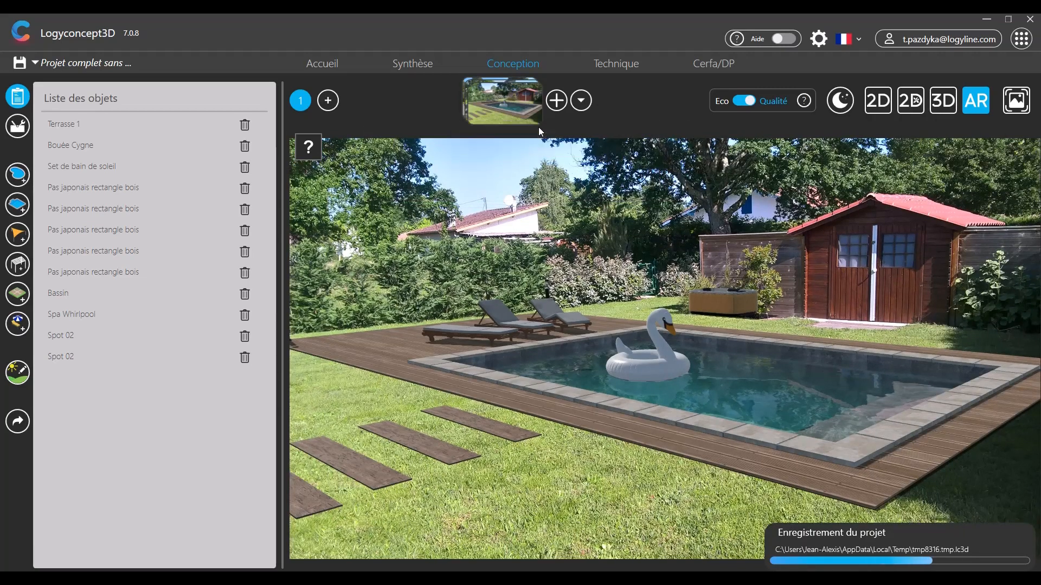
- Compare the pool project across the augmented-reality photos: view the third photo, return to the second, and end on the first
{"action": "left_click", "coordinate": [518, 100]}
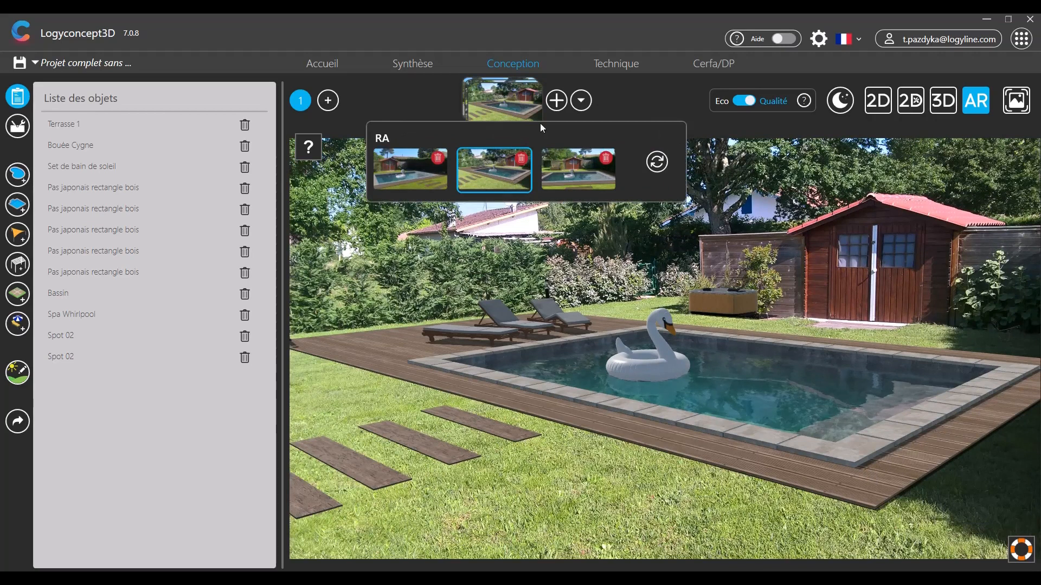
{"action": "left_click", "coordinate": [570, 162]}
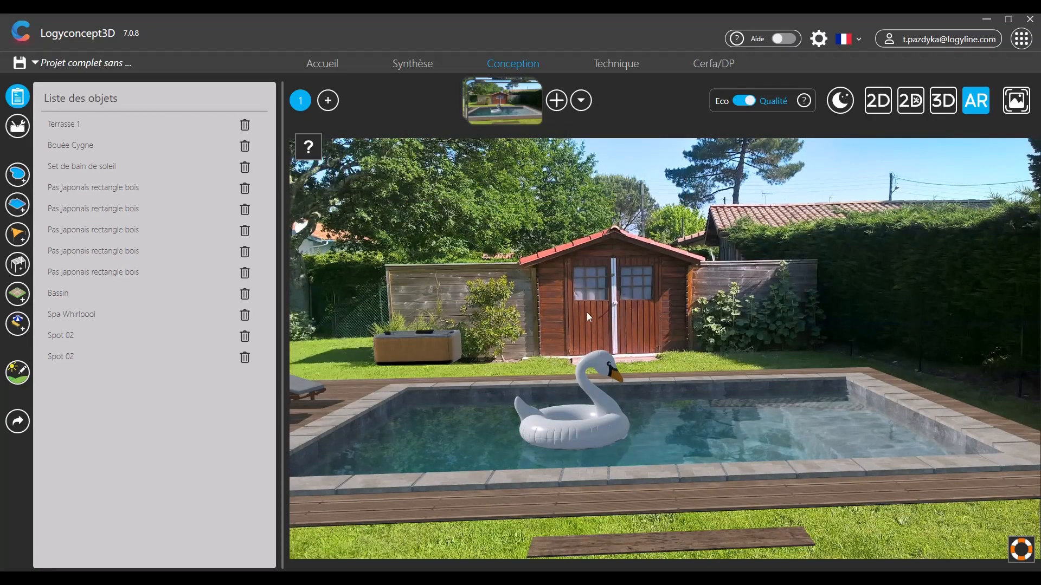
{"action": "left_click", "coordinate": [494, 111]}
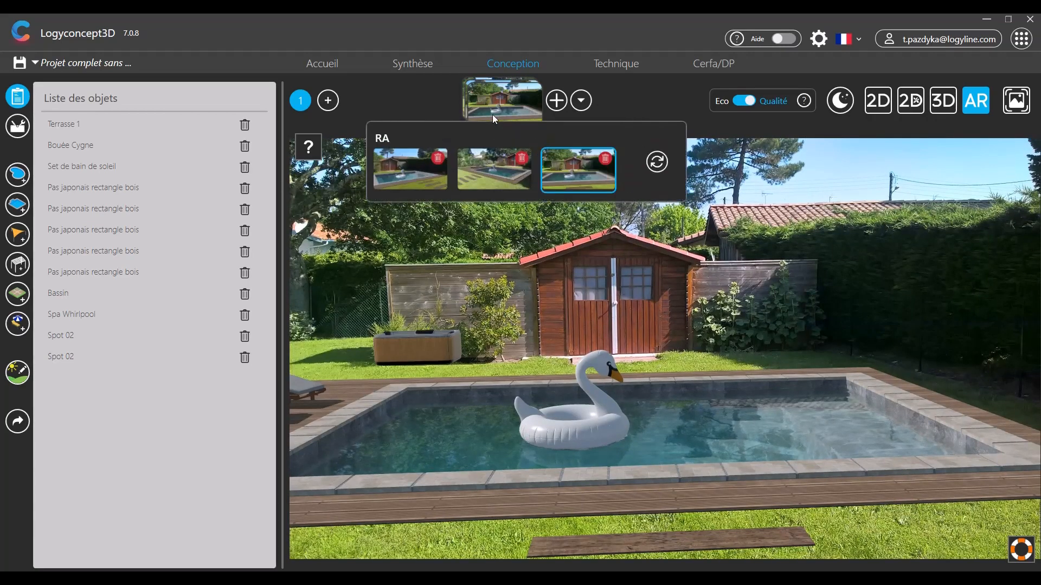
{"action": "left_click", "coordinate": [444, 173]}
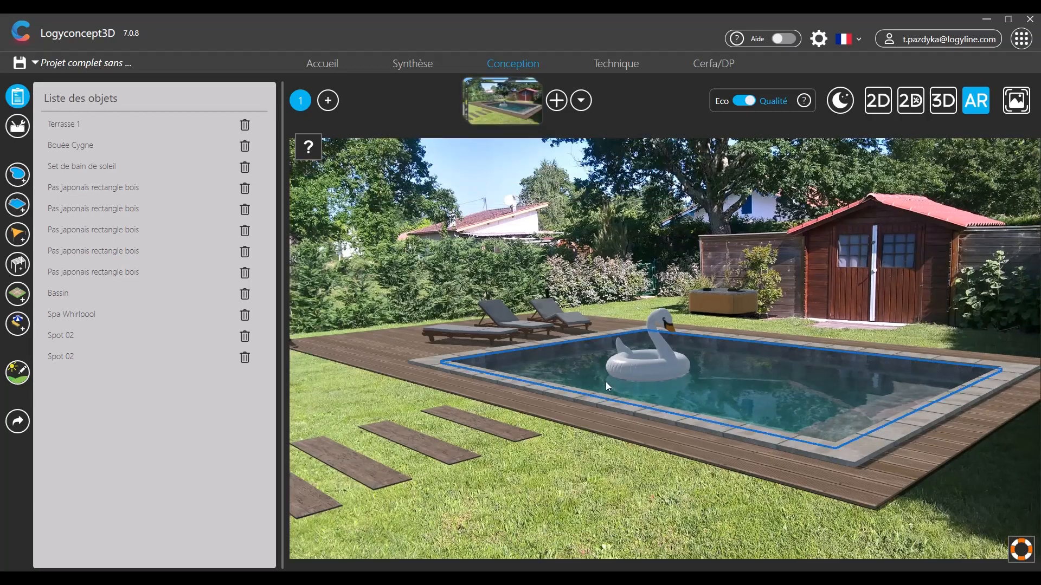
{"action": "mouse_move", "coordinate": [478, 118]}
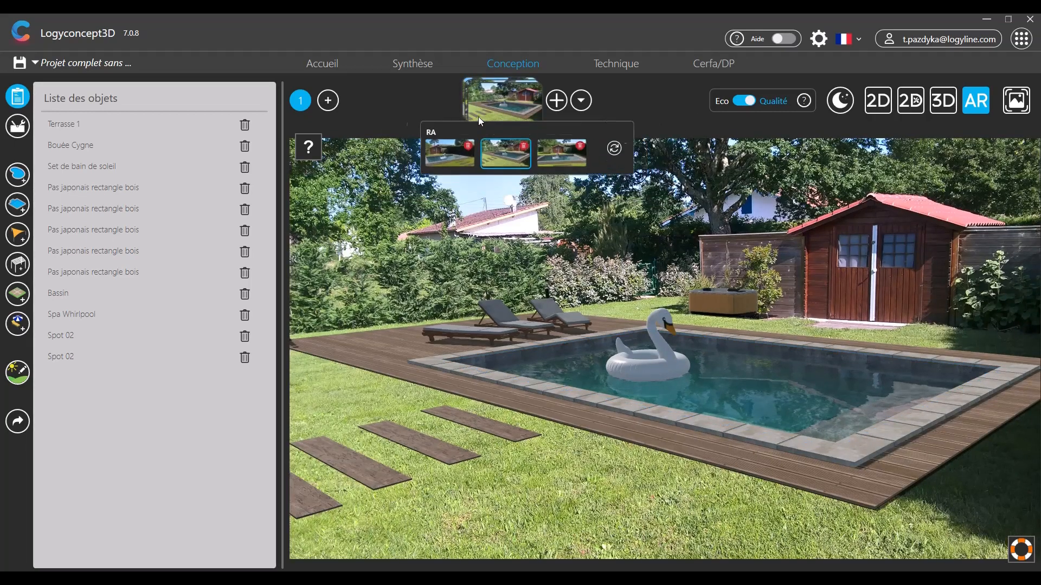
{"action": "left_click", "coordinate": [430, 158]}
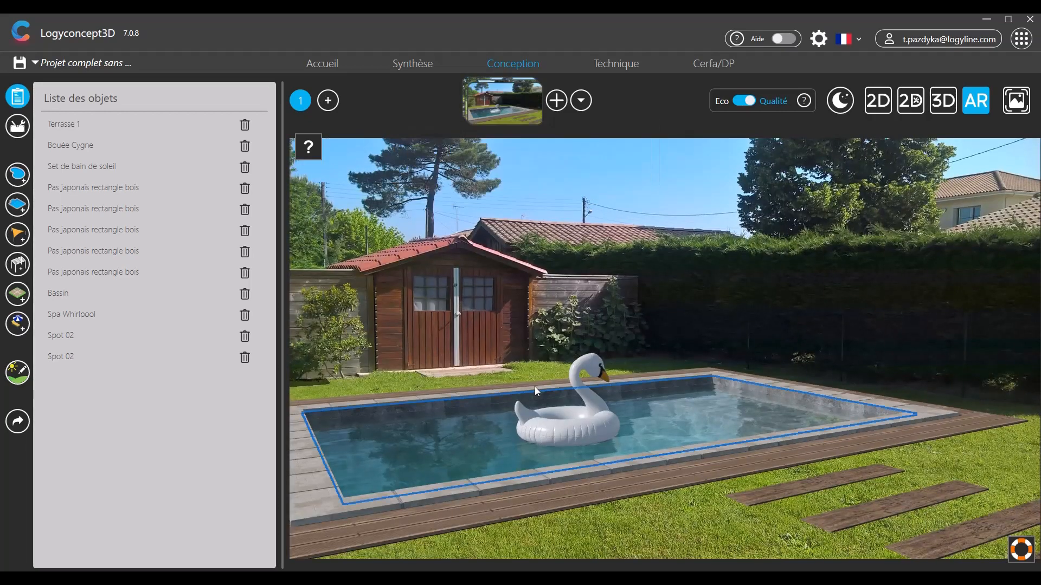